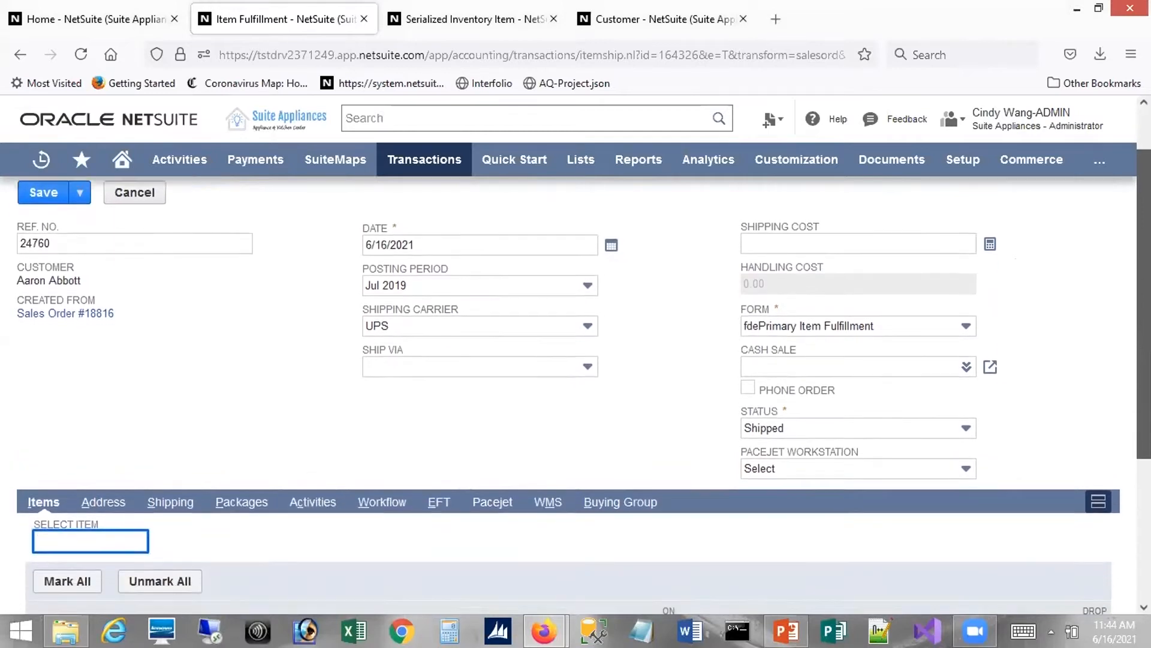
Set the location of the LG:WM3900HWA washer line to Arlington Showroom on the item fulfillment.
{"action": "scroll", "coordinate": [863, 552], "scroll_direction": "down", "scroll_amount": 3}
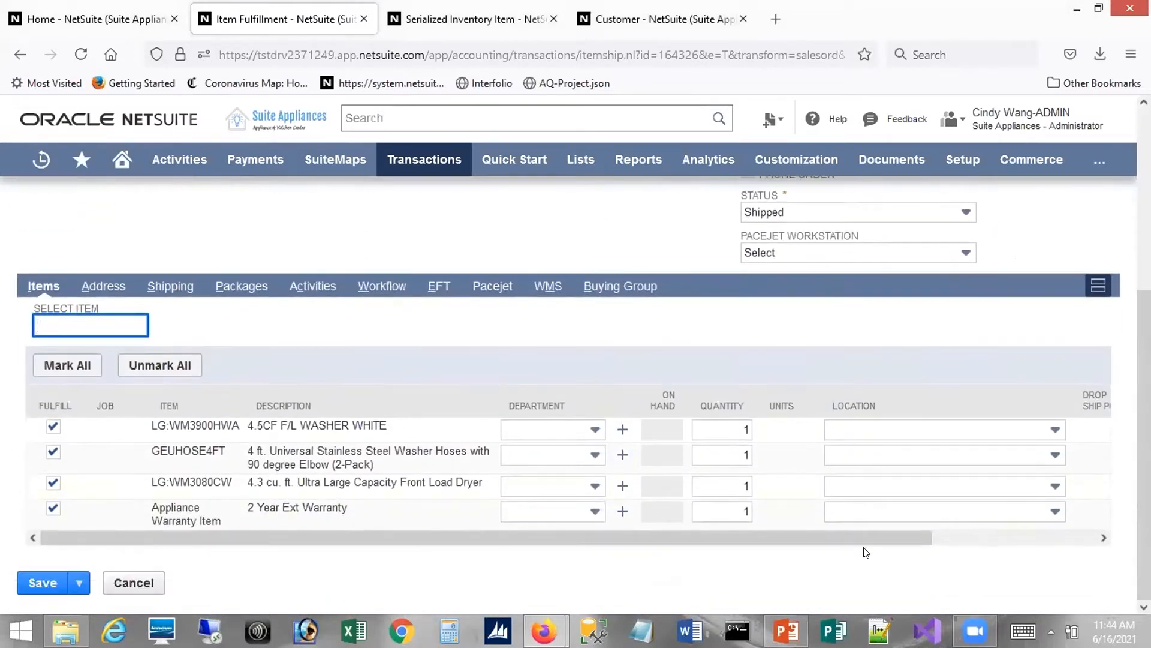
{"action": "mouse_move", "coordinate": [1145, 444]}
{"action": "left_mouse_down"}
{"action": "mouse_move", "coordinate": [1145, 424]}
{"action": "mouse_move", "coordinate": [1144, 445]}
{"action": "left_mouse_up"}
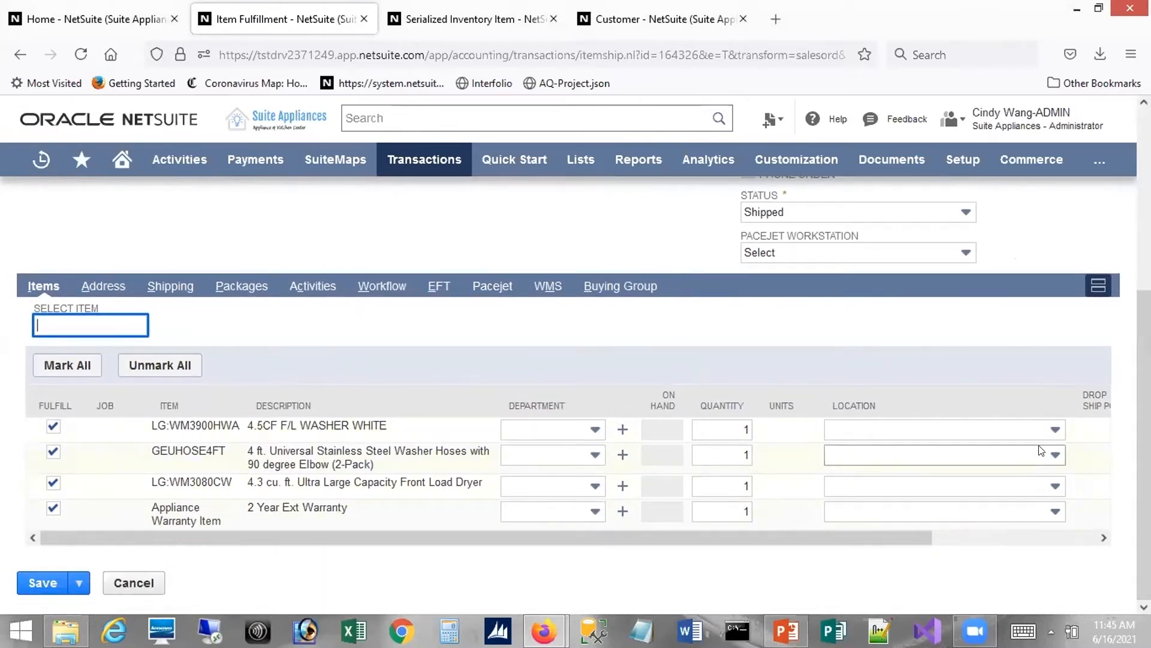
{"action": "left_click", "coordinate": [837, 429]}
{"action": "left_click", "coordinate": [817, 474]}
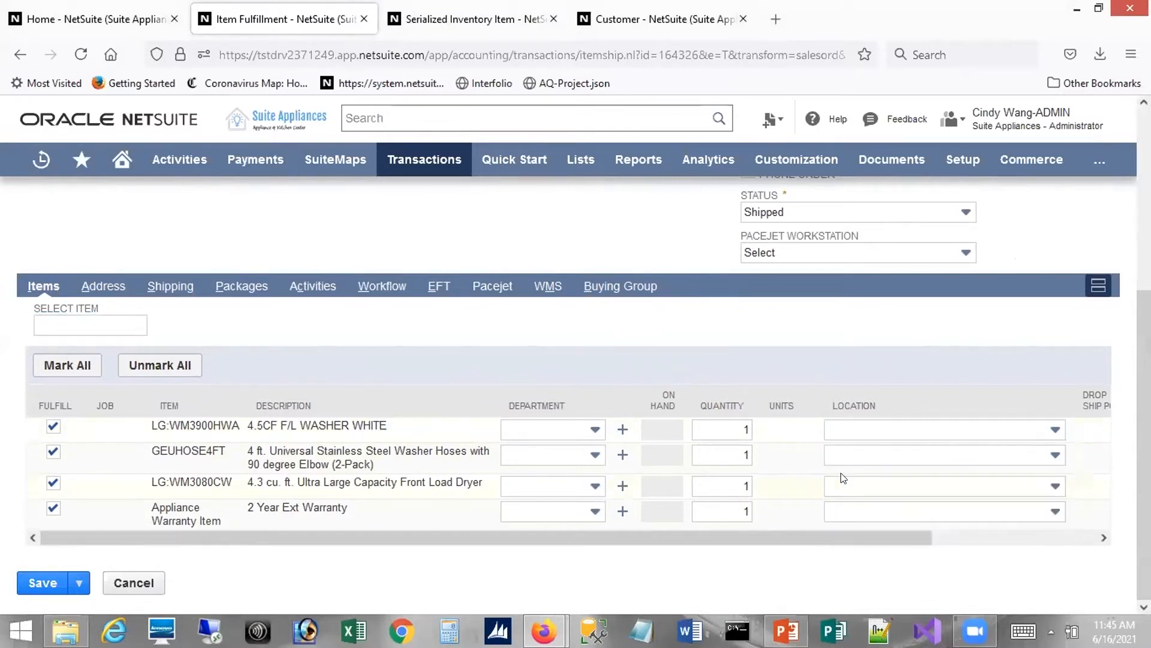
{"action": "left_click", "coordinate": [974, 433]}
{"action": "left_click", "coordinate": [960, 429]}
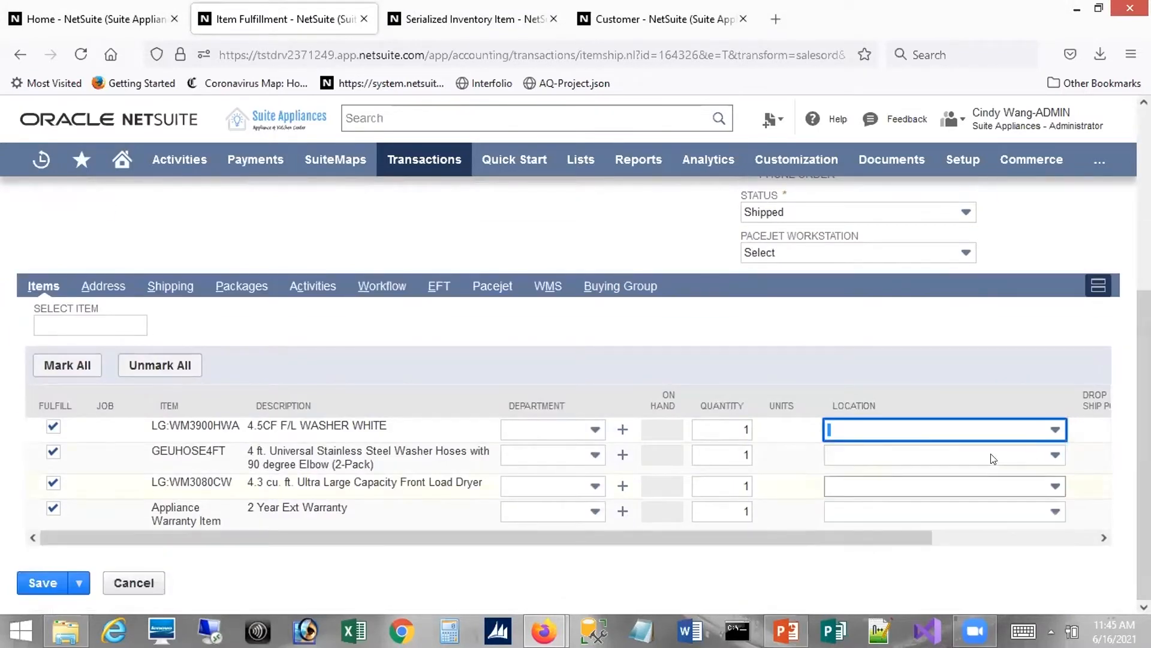
{"action": "left_click", "coordinate": [960, 426]}
{"action": "left_click", "coordinate": [881, 591]}
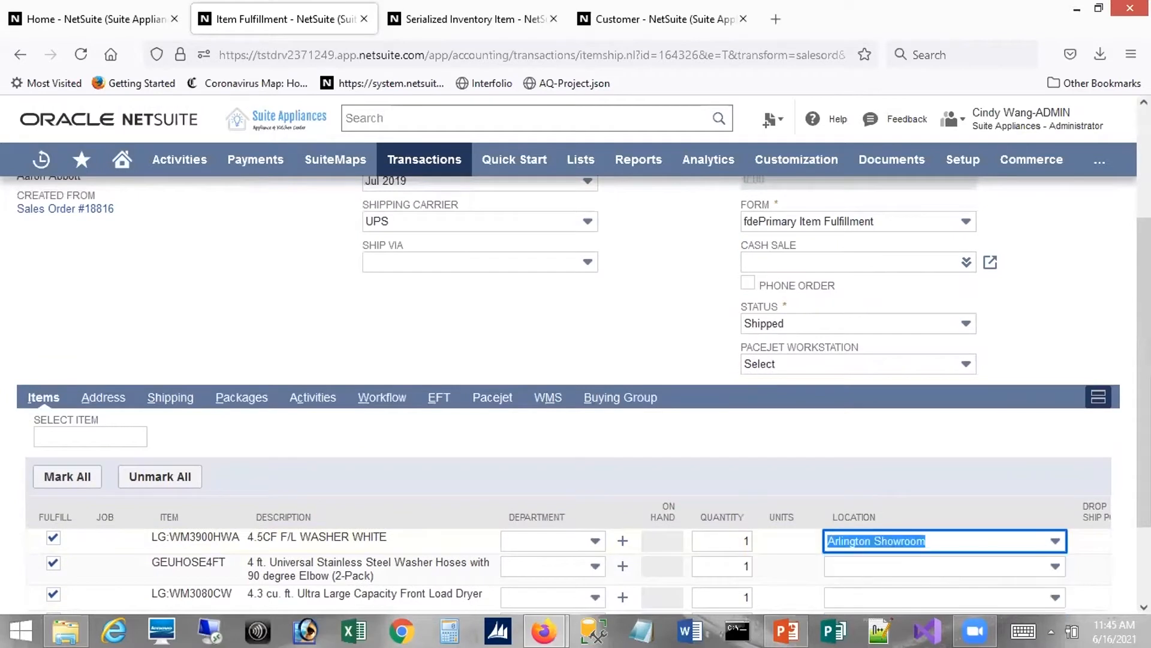
Set the location to Arlington Showroom for the GEUHOSE4FT, LG:WM3080CW and Appliance Warranty Item lines.
{"action": "left_click", "coordinate": [912, 460]}
{"action": "left_click", "coordinate": [871, 499]}
{"action": "left_click", "coordinate": [869, 492]}
{"action": "left_click", "coordinate": [869, 527]}
{"action": "left_click", "coordinate": [868, 511]}
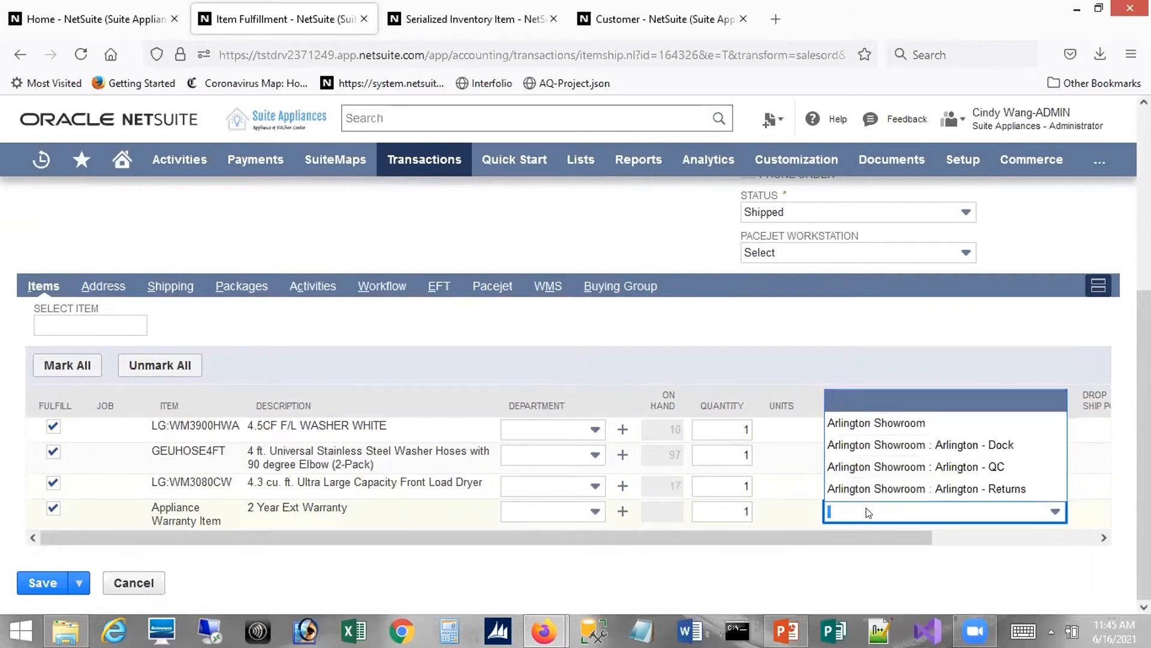
{"action": "left_click", "coordinate": [871, 427]}
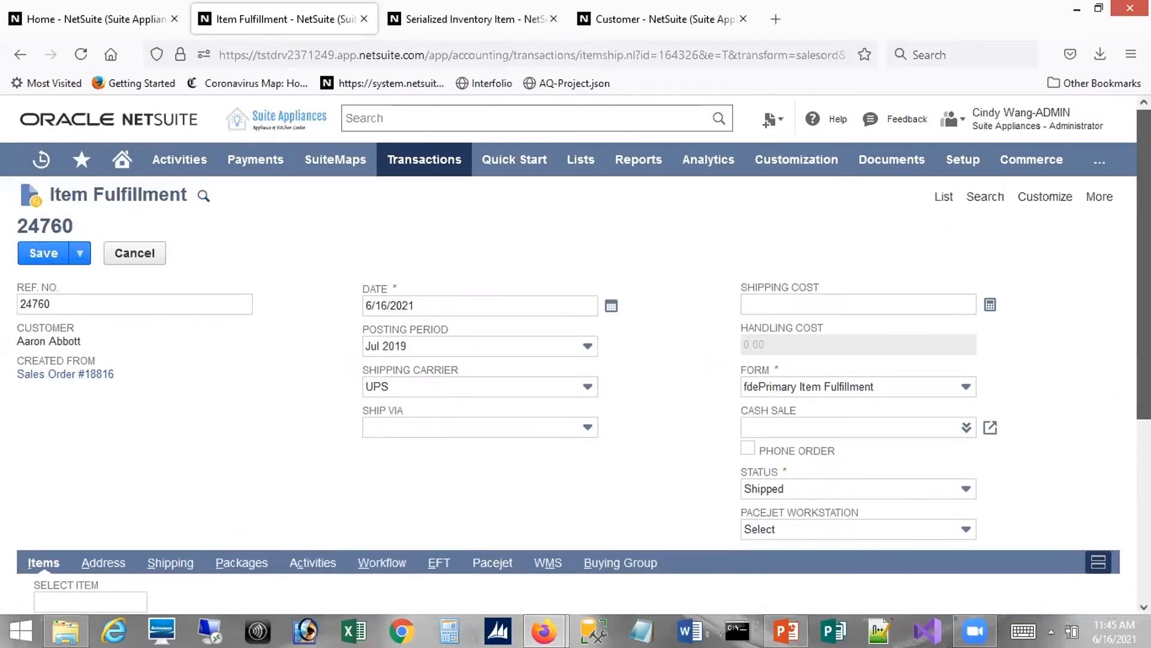
Open the fulfillment's source sales order from the recent records in a new browser tab.
{"action": "scroll", "coordinate": [514, 440], "scroll_direction": "up", "scroll_amount": 5}
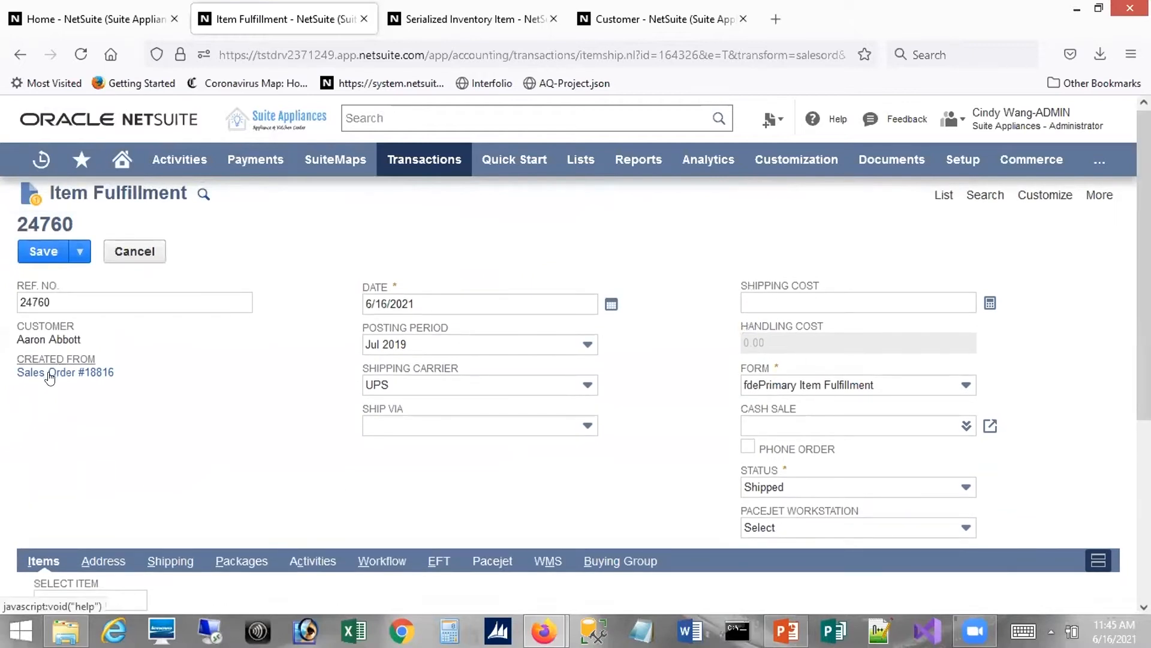
{"action": "mouse_move", "coordinate": [50, 374]}
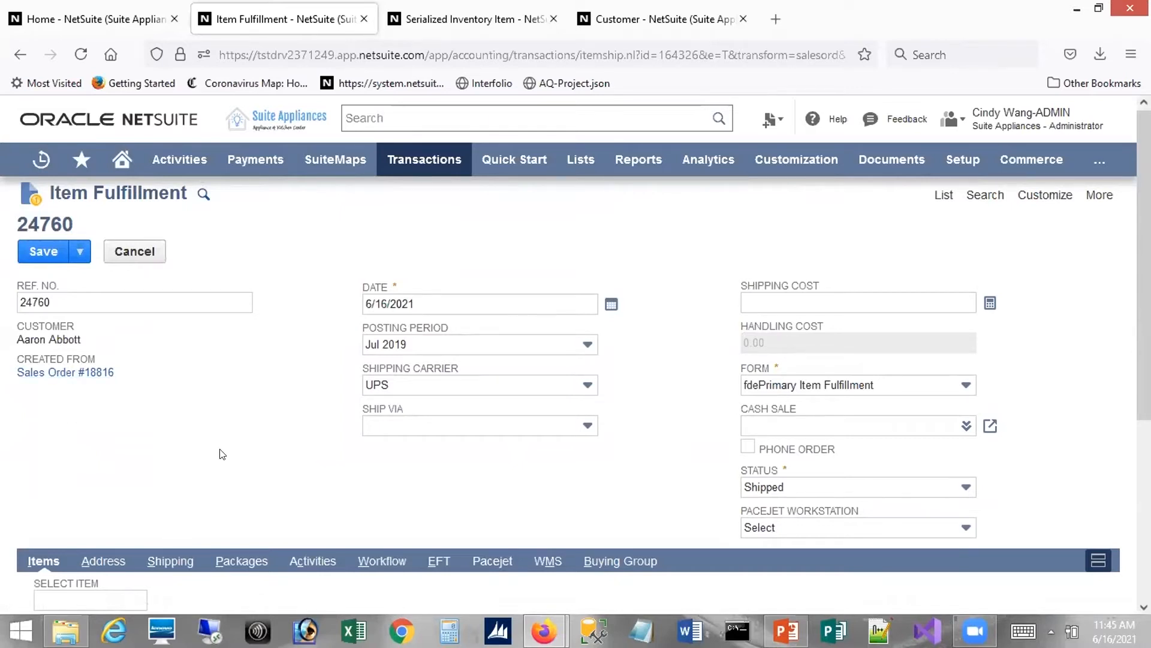
{"action": "mouse_move", "coordinate": [39, 161]}
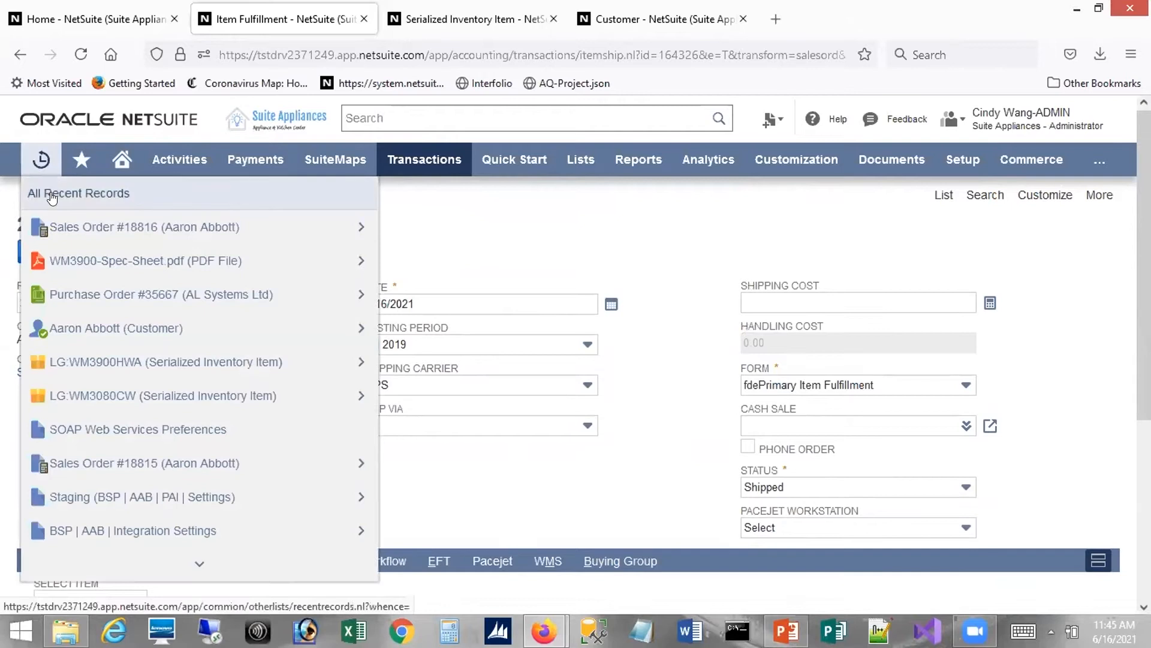
{"action": "mouse_move", "coordinate": [86, 227]}
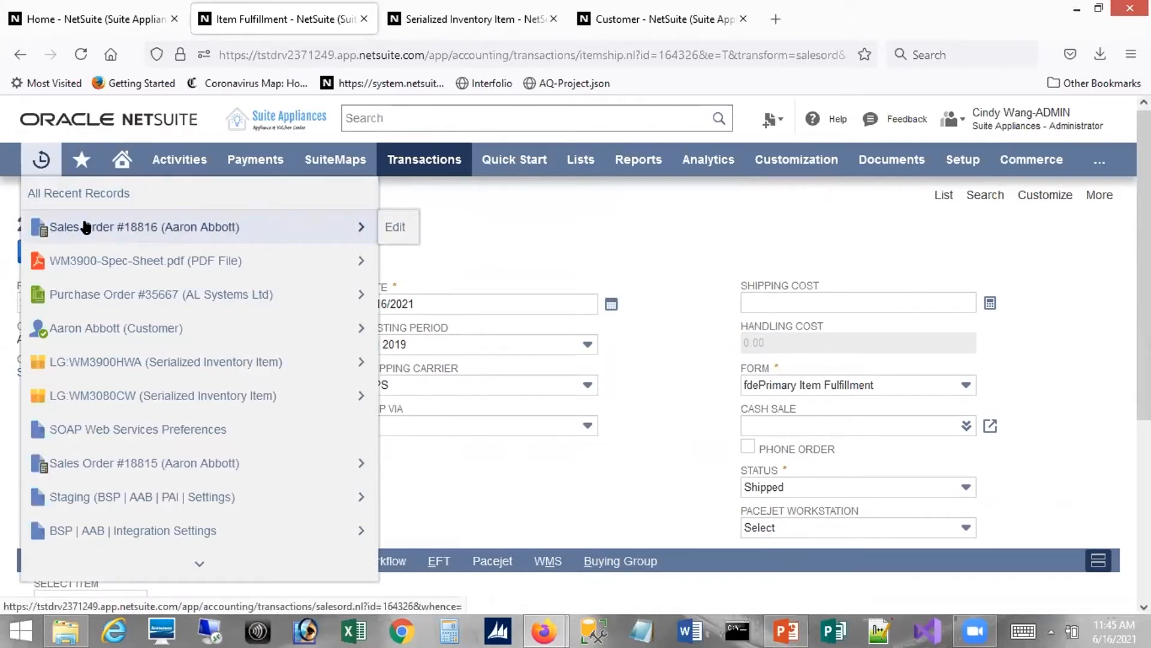
{"action": "right_click", "coordinate": [87, 227]}
{"action": "left_click", "coordinate": [151, 231]}
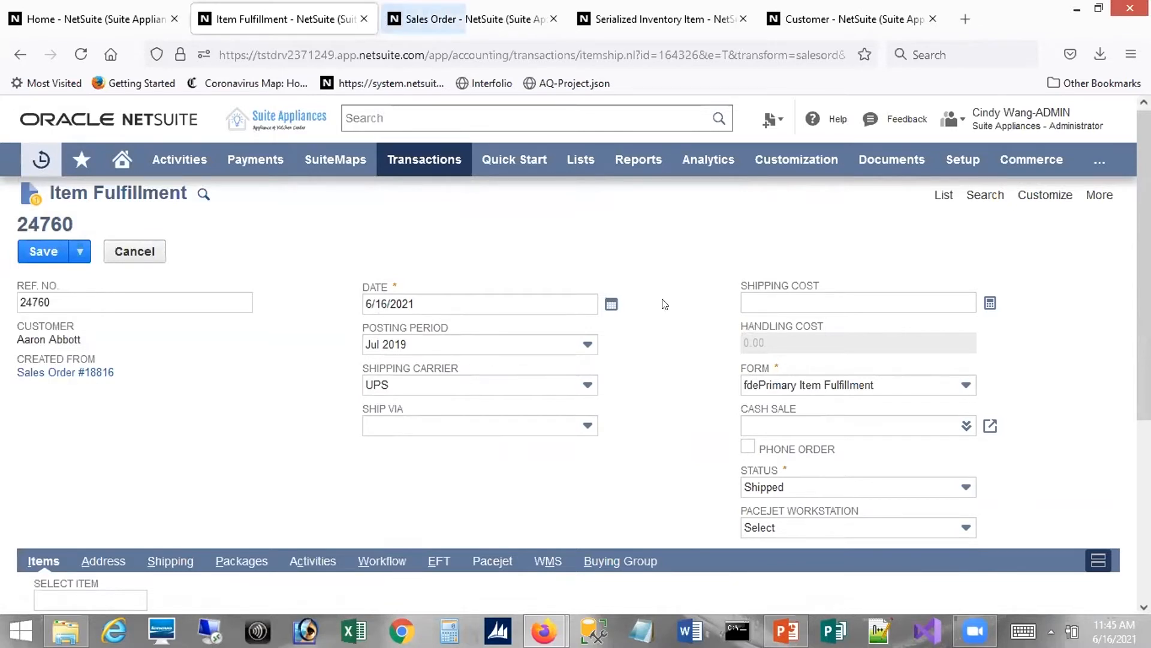
{"action": "left_click", "coordinate": [473, 19]}
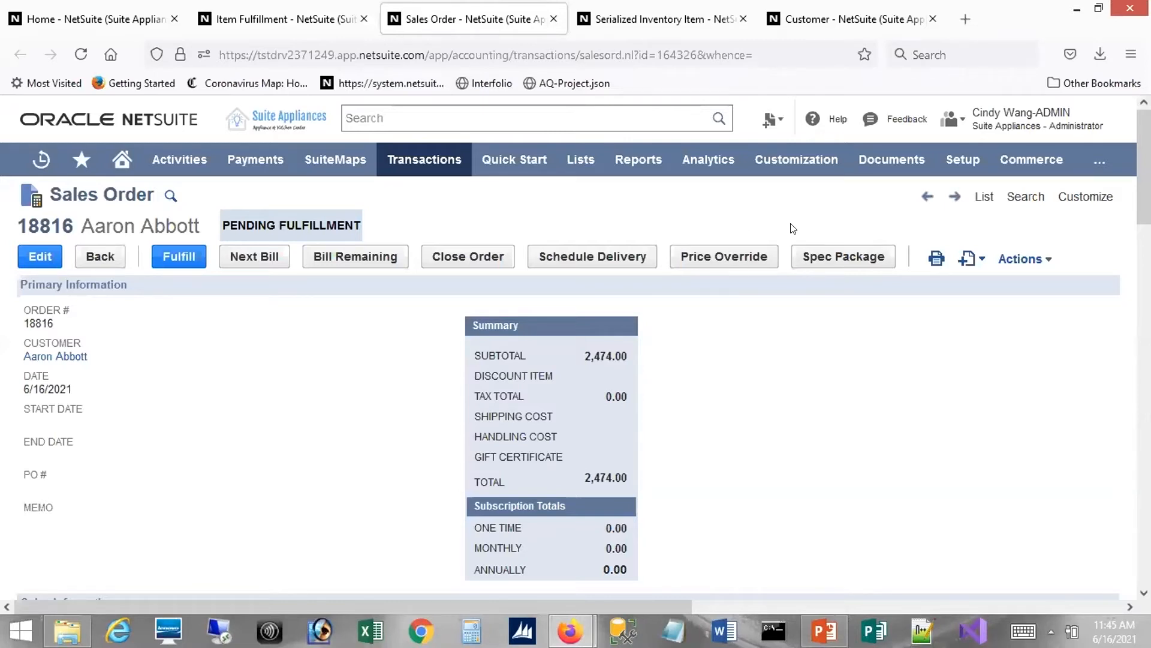
Generate the sales order's spec package and review the full spec PDF through the washer's installation pages.
{"action": "left_click", "coordinate": [845, 264]}
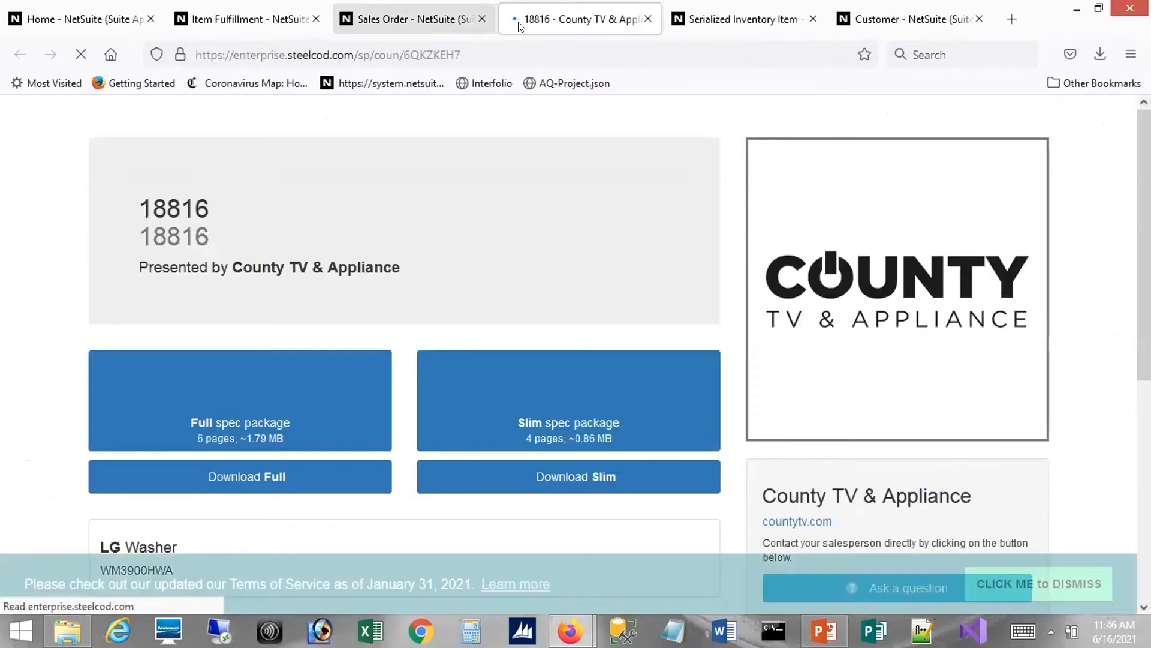
{"action": "scroll", "coordinate": [1131, 319], "scroll_direction": "down", "scroll_amount": 5}
{"action": "left_click", "coordinate": [234, 126]}
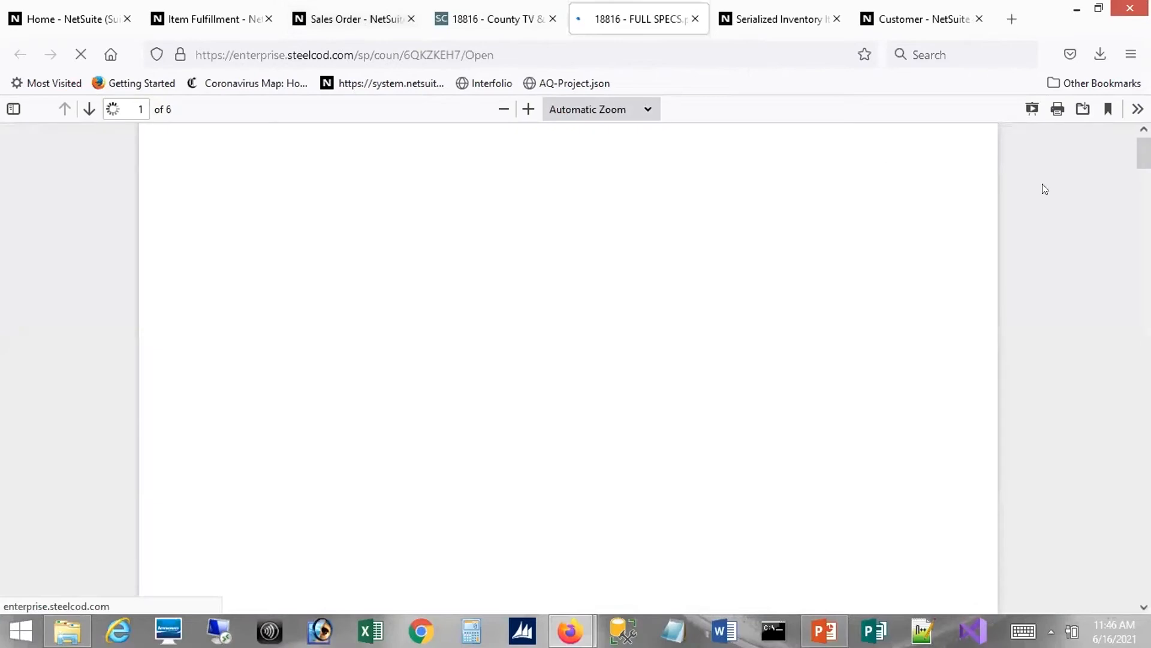
{"action": "scroll", "coordinate": [569, 360], "scroll_direction": "down", "scroll_amount": 15}
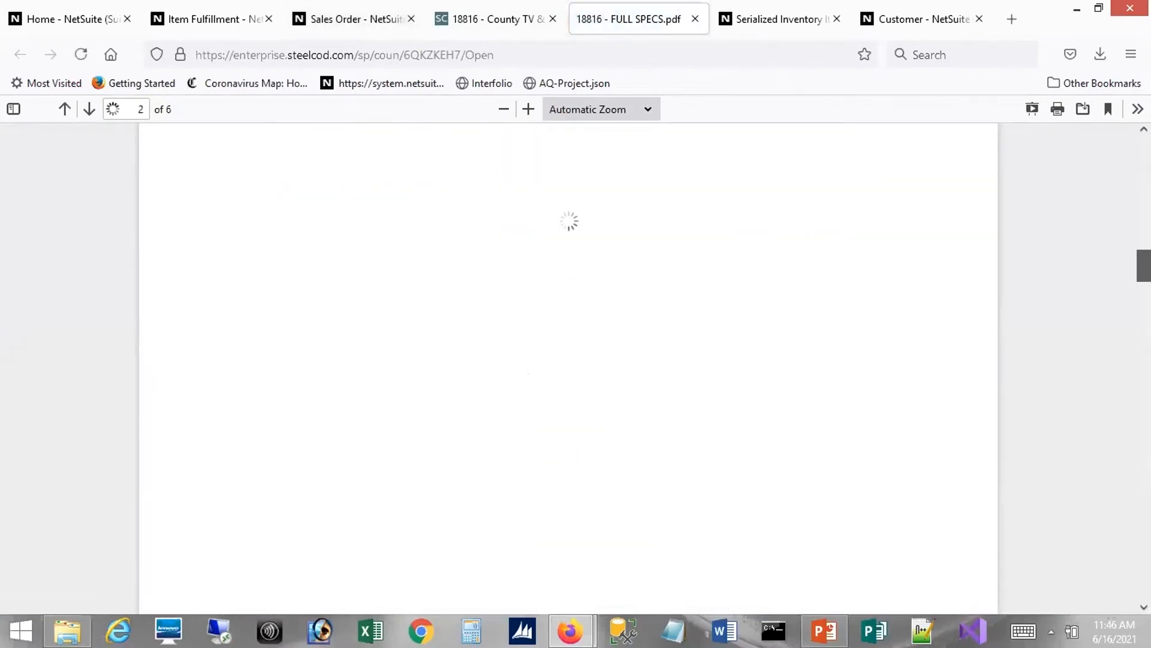
{"action": "scroll", "coordinate": [569, 360], "scroll_direction": "up", "scroll_amount": 2}
{"action": "scroll", "coordinate": [569, 360], "scroll_direction": "down", "scroll_amount": 12}
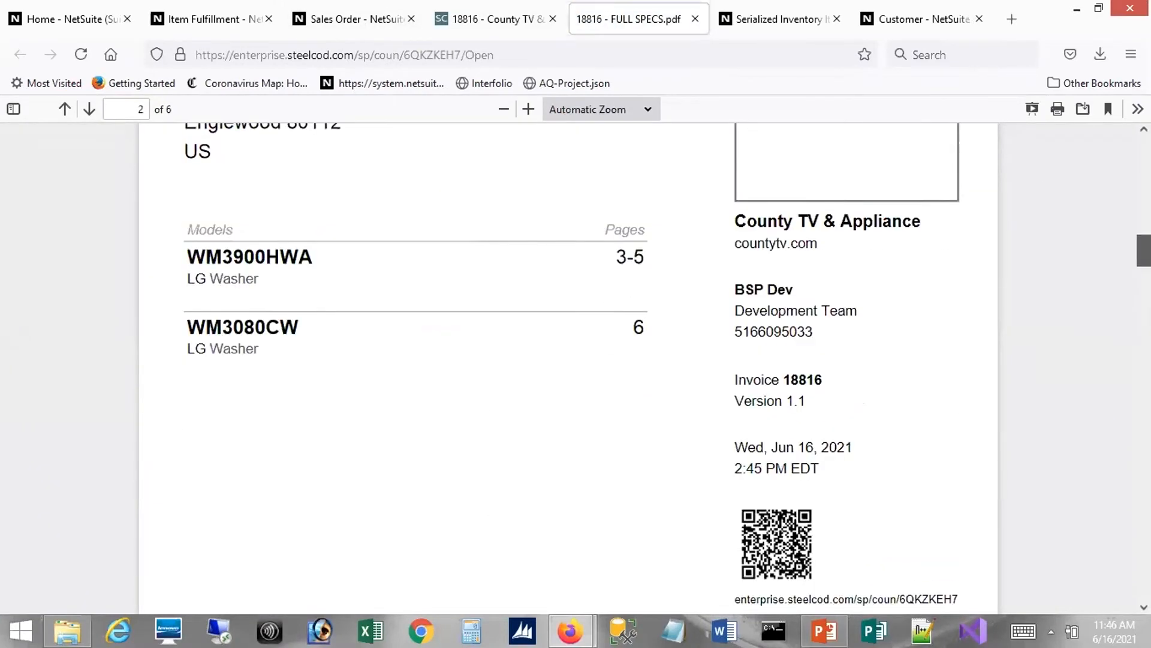
{"action": "scroll", "coordinate": [480, 308], "scroll_direction": "up", "scroll_amount": 3}
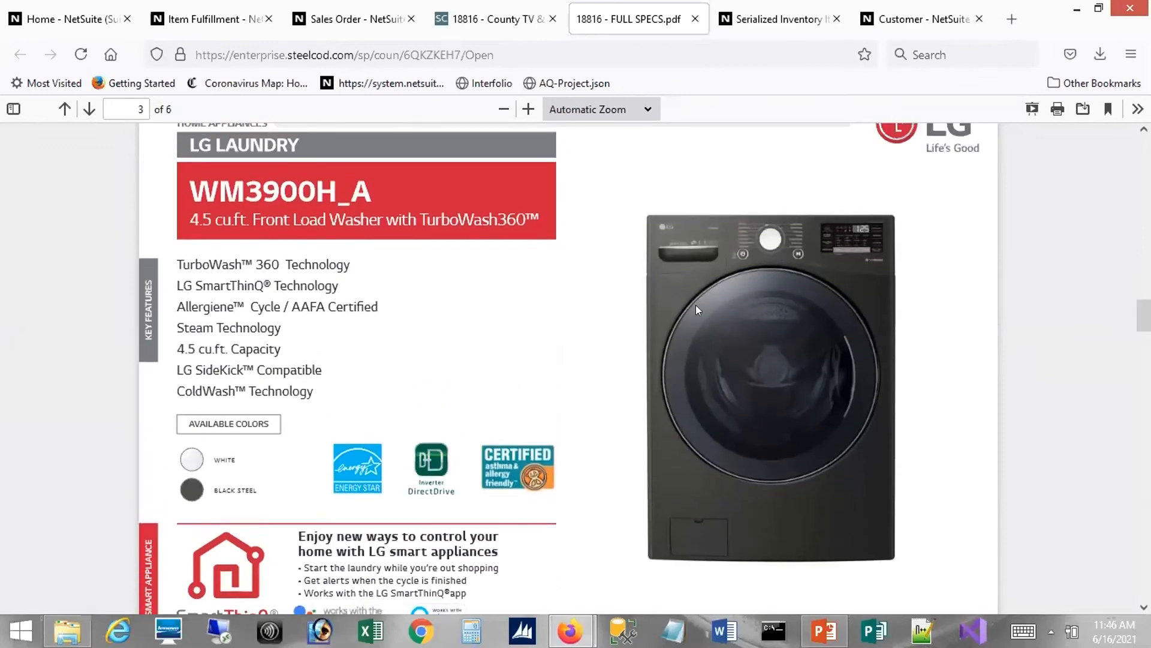
{"action": "scroll", "coordinate": [569, 360], "scroll_direction": "down", "scroll_amount": 20}
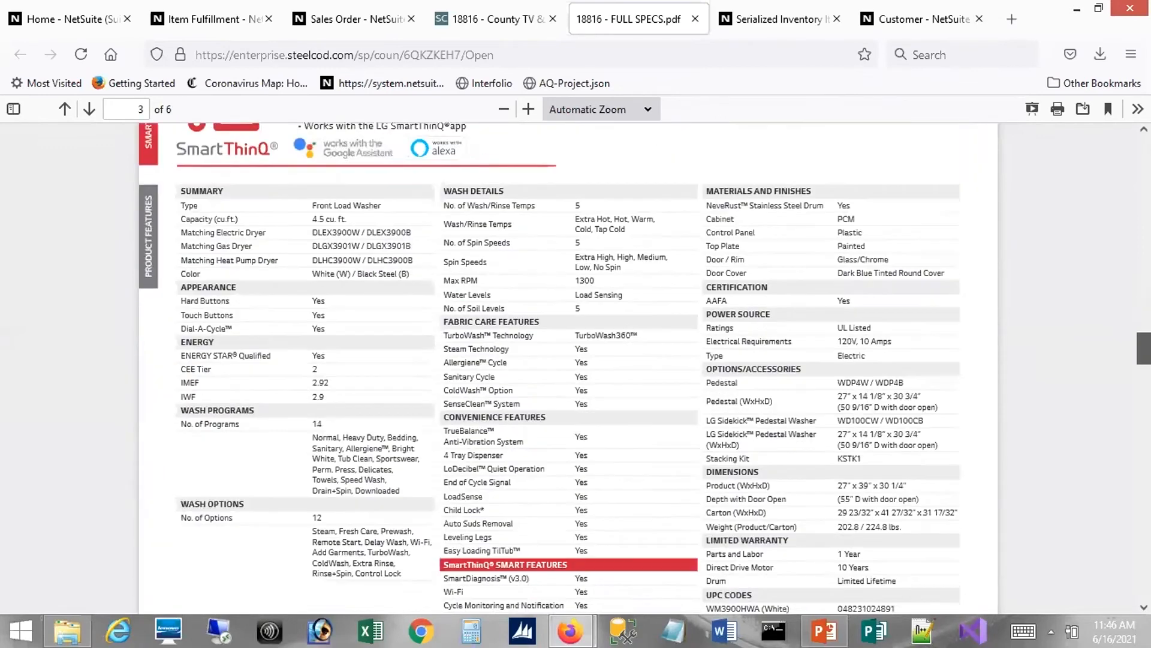
{"action": "scroll", "coordinate": [715, 400], "scroll_direction": "down", "scroll_amount": 15}
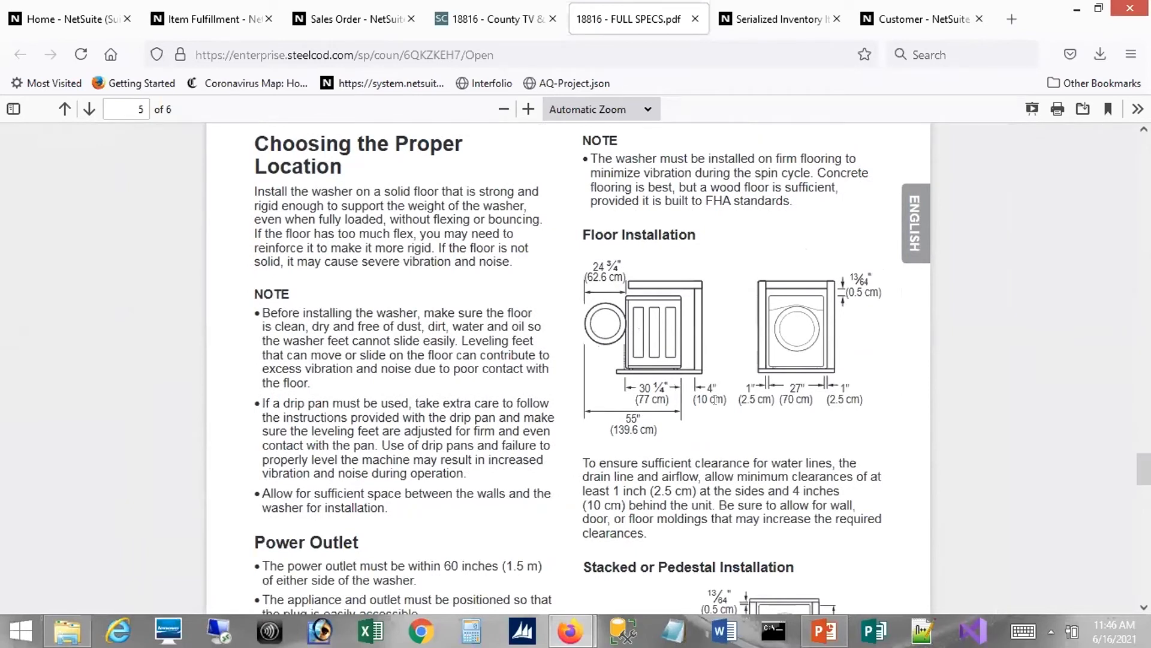
Book a delivery for all three listed sales order items with visit purpose Delivery, and close the time slot window without scheduling a visit.
{"action": "left_click", "coordinate": [365, 19]}
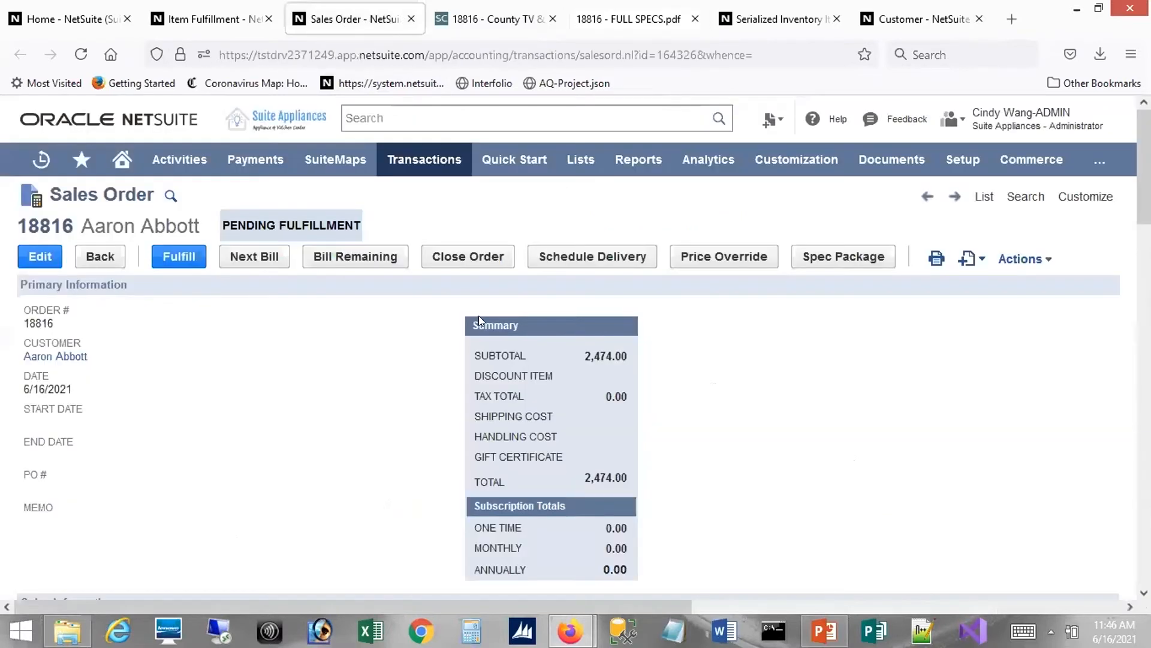
{"action": "left_click", "coordinate": [587, 262]}
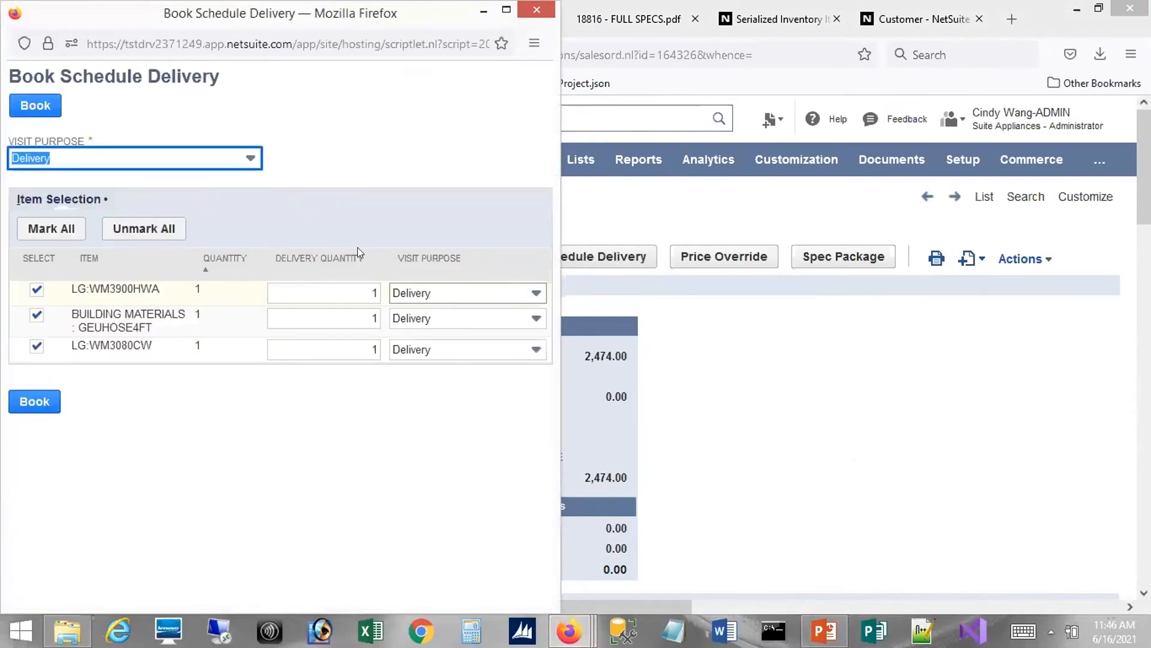
{"action": "left_click", "coordinate": [478, 293]}
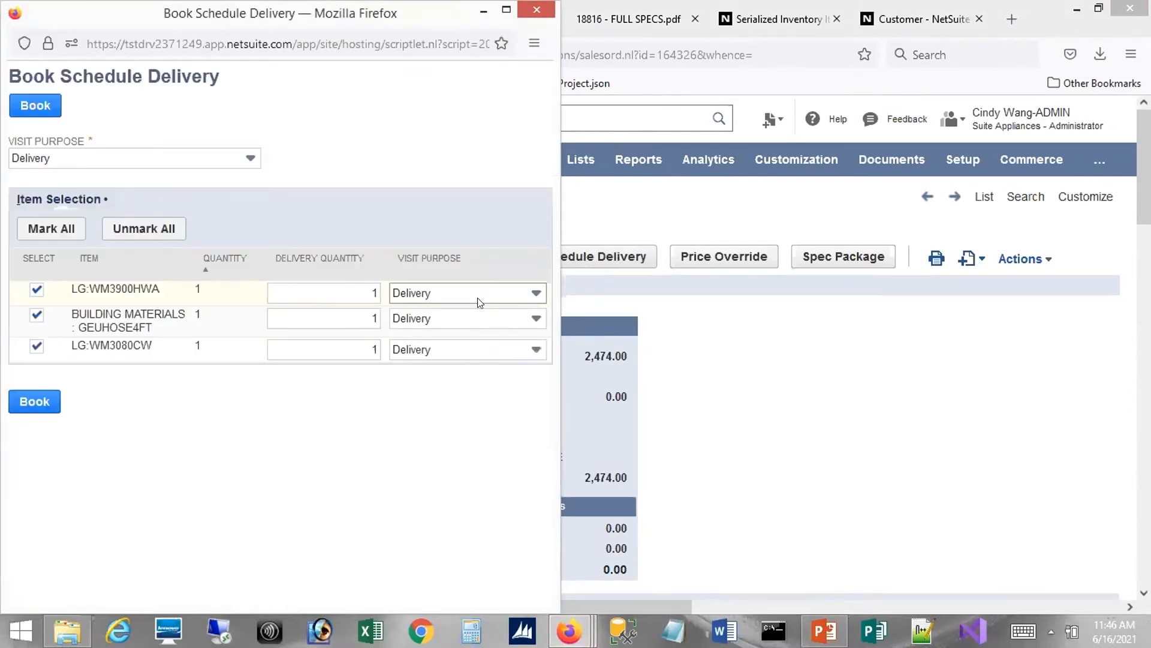
{"action": "left_click", "coordinate": [465, 223]}
{"action": "left_click", "coordinate": [53, 112]}
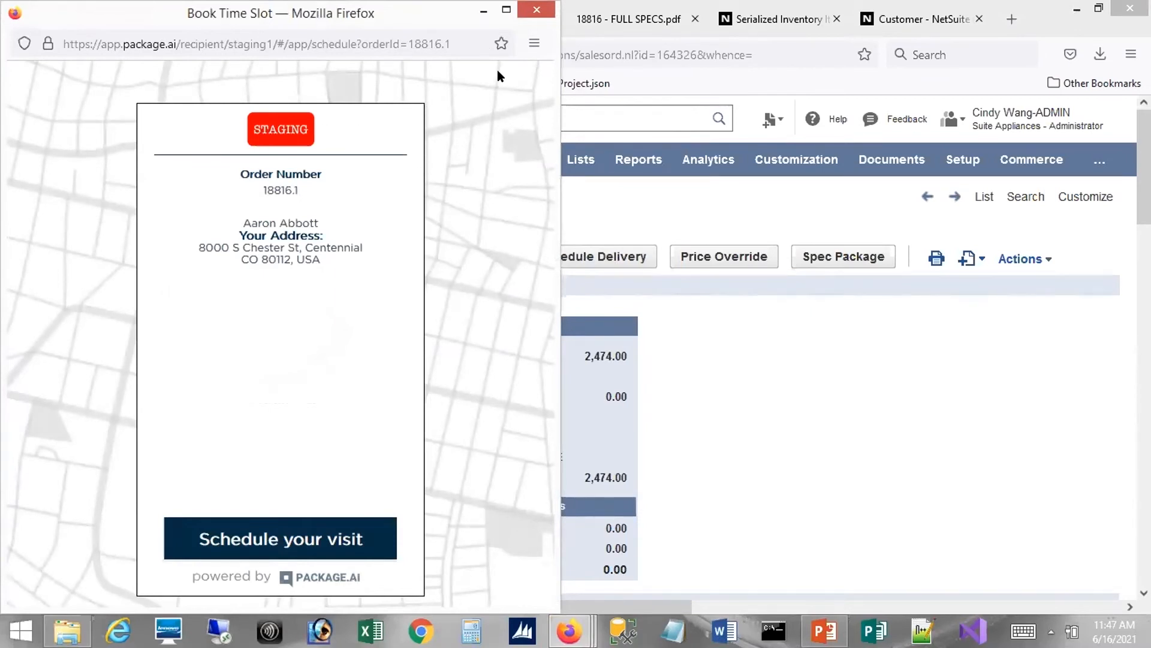
{"action": "left_click", "coordinate": [531, 12]}
Examine the Package AI sent orders on the sales order, including the scheduled delivery and status fields.
{"action": "scroll", "coordinate": [576, 360], "scroll_direction": "down", "scroll_amount": 15}
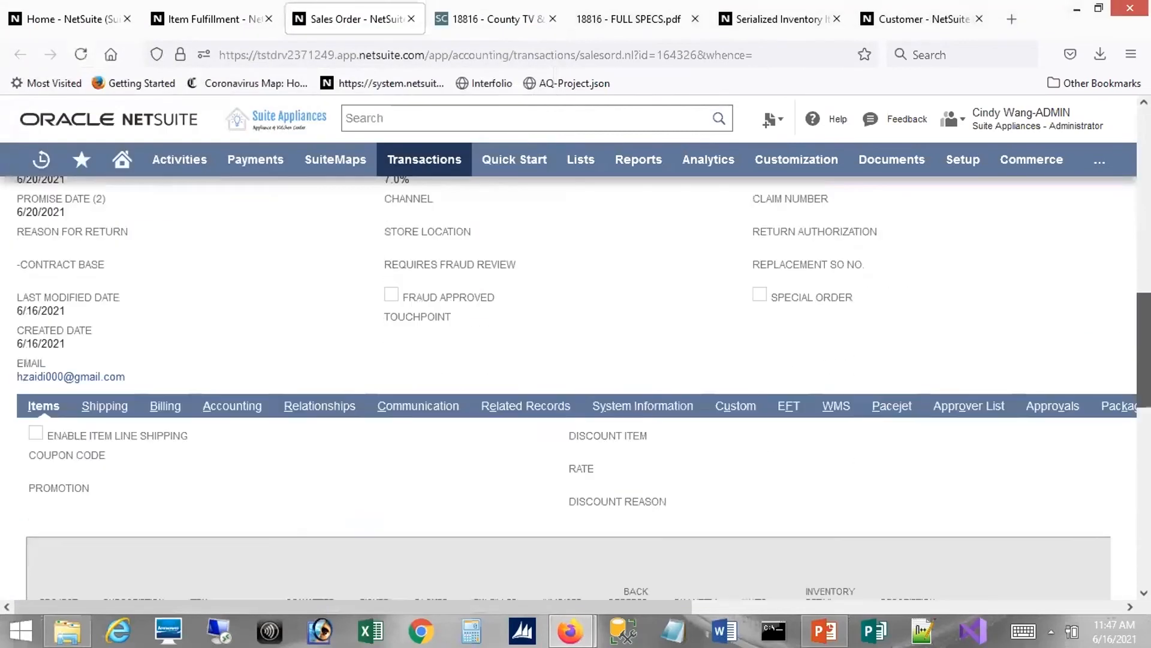
{"action": "scroll", "coordinate": [1001, 288], "scroll_direction": "down", "scroll_amount": 2}
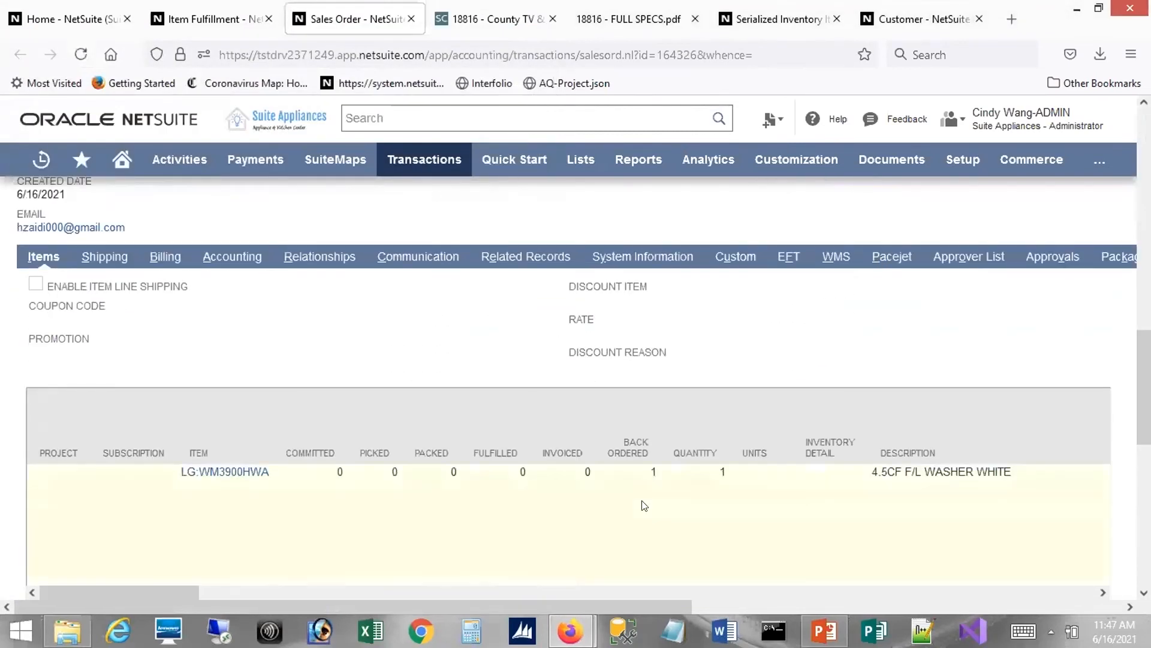
{"action": "left_click_drag", "start_coordinate": [663, 607], "coordinate": [1002, 606]}
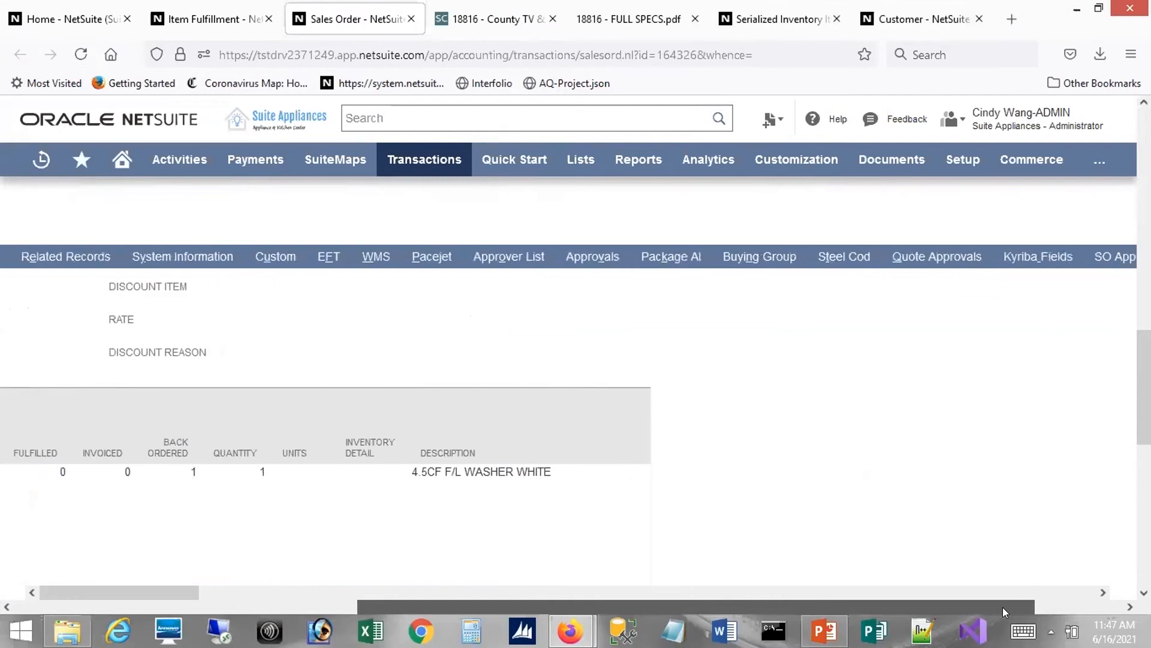
{"action": "left_click", "coordinate": [667, 260]}
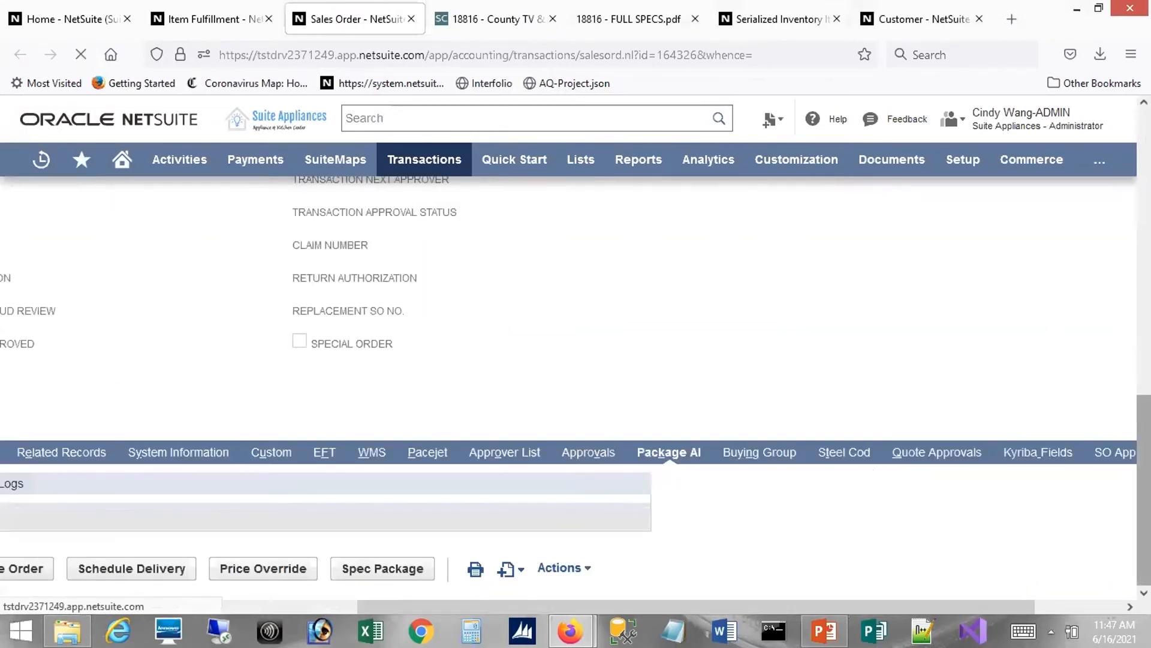
{"action": "left_click_drag", "start_coordinate": [961, 605], "coordinate": [587, 606]}
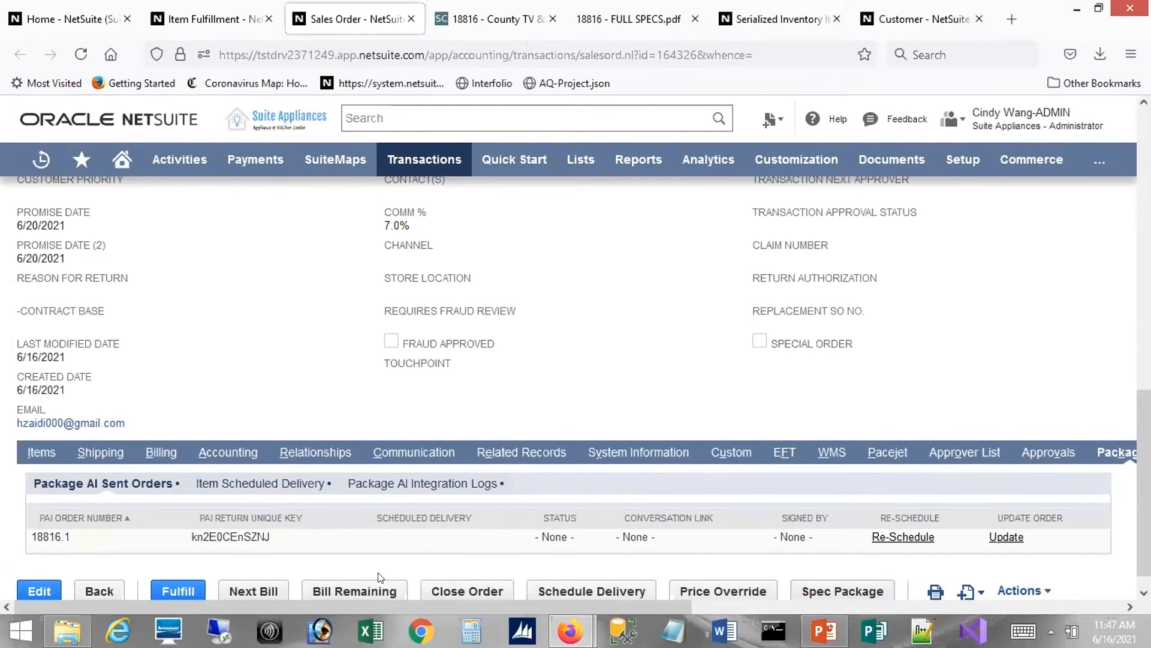
{"action": "left_click_drag", "start_coordinate": [402, 607], "coordinate": [531, 611]}
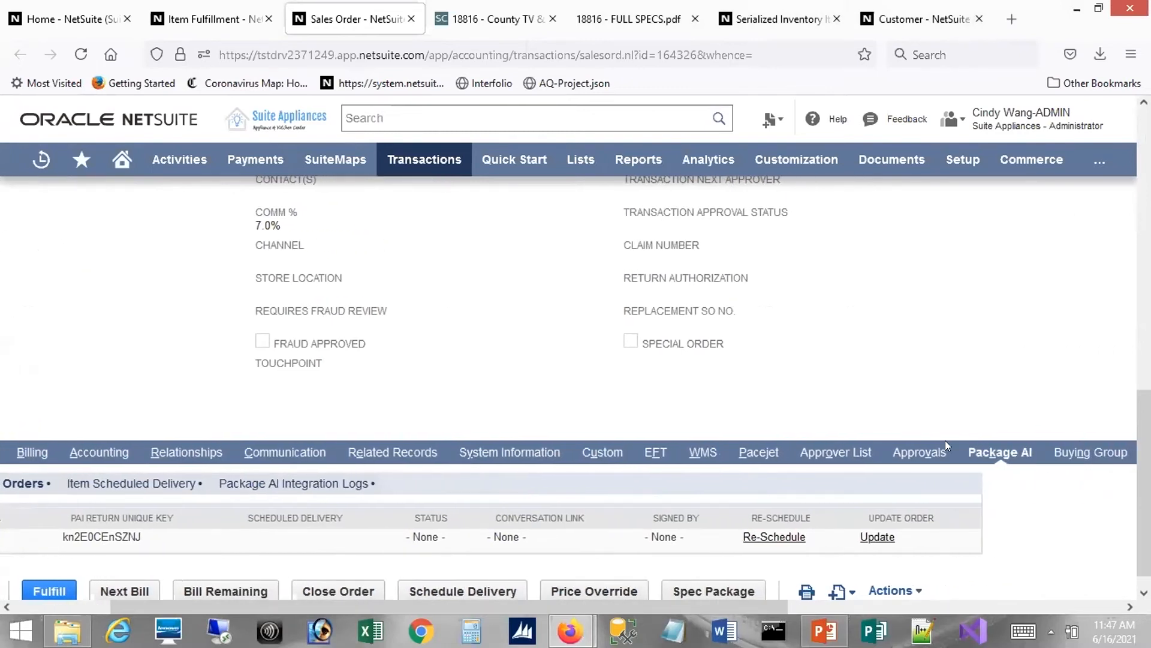
Check the Steel Cod spec package URL information on the sales order.
{"action": "left_click_drag", "start_coordinate": [710, 607], "coordinate": [876, 609]}
{"action": "left_click", "coordinate": [967, 455]}
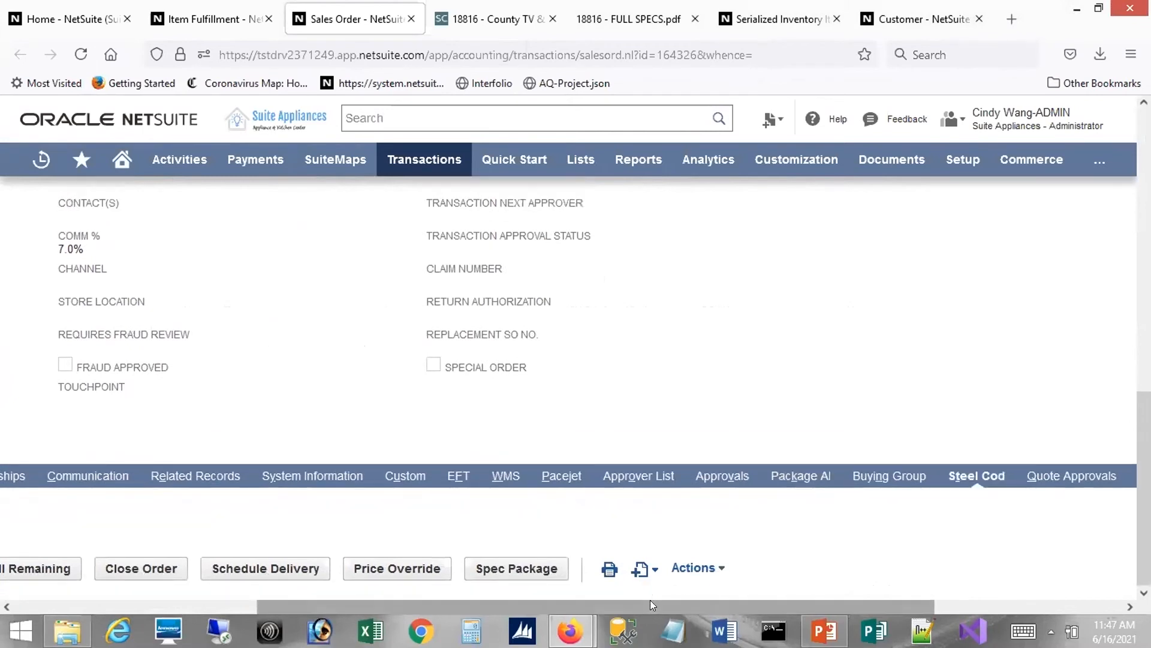
{"action": "left_click_drag", "start_coordinate": [652, 612], "coordinate": [168, 548]}
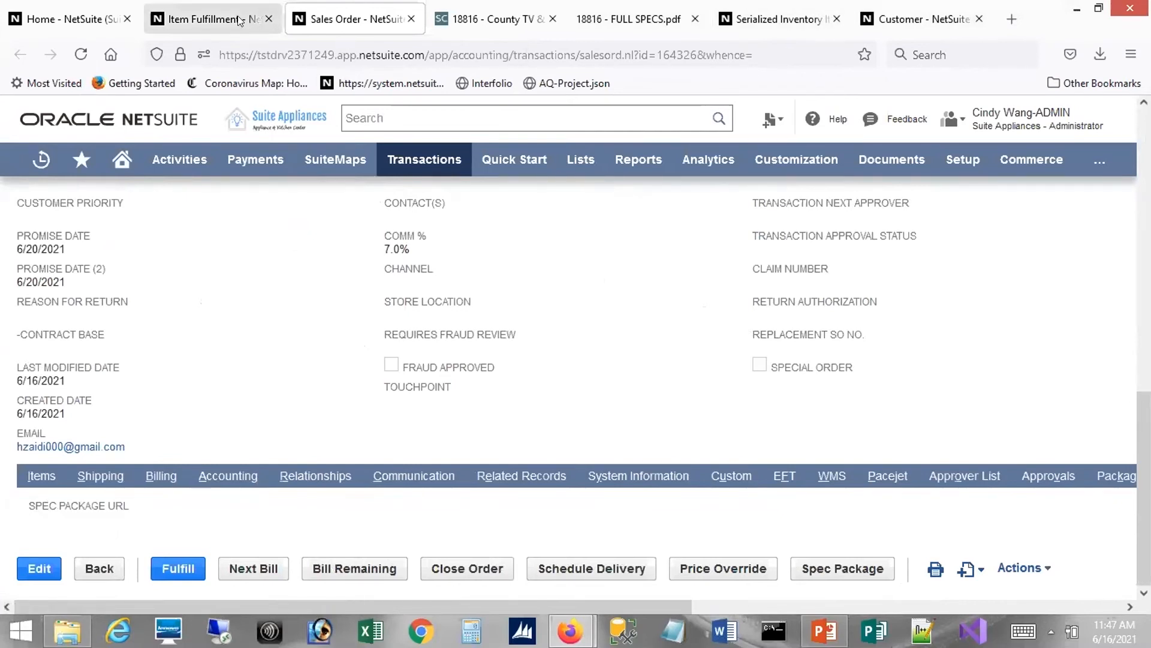
Return to the item fulfillment, select Shipped as its status and try to save it, declining to backdate the transaction.
{"action": "left_click", "coordinate": [220, 22]}
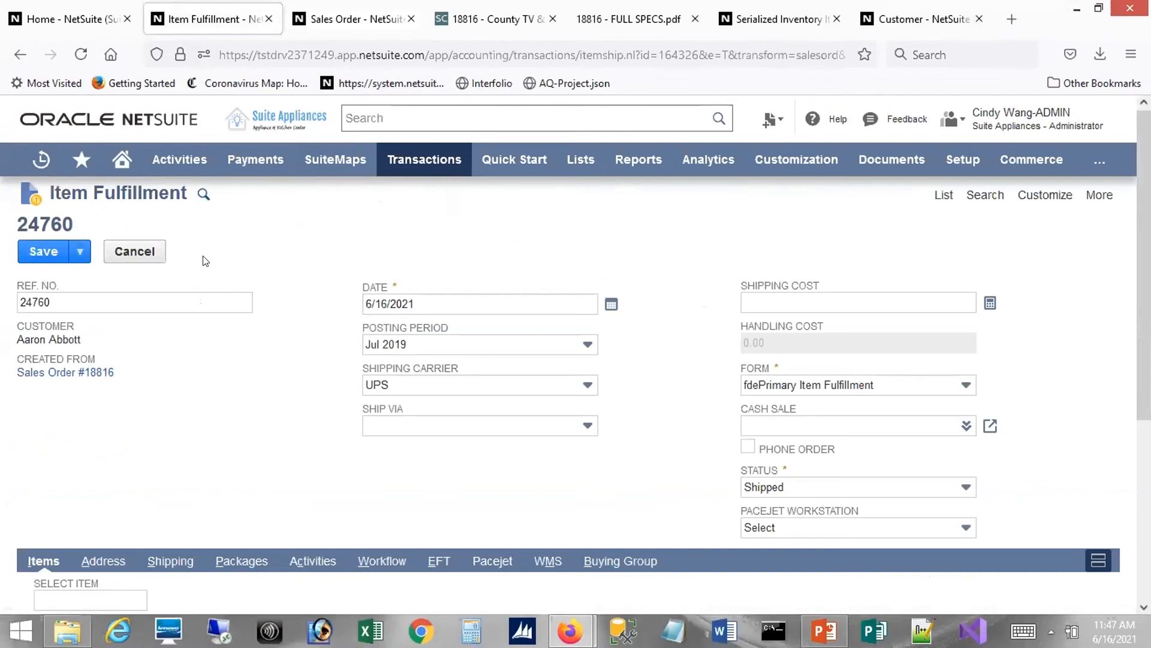
{"action": "scroll", "coordinate": [576, 396], "scroll_direction": "down", "scroll_amount": 5}
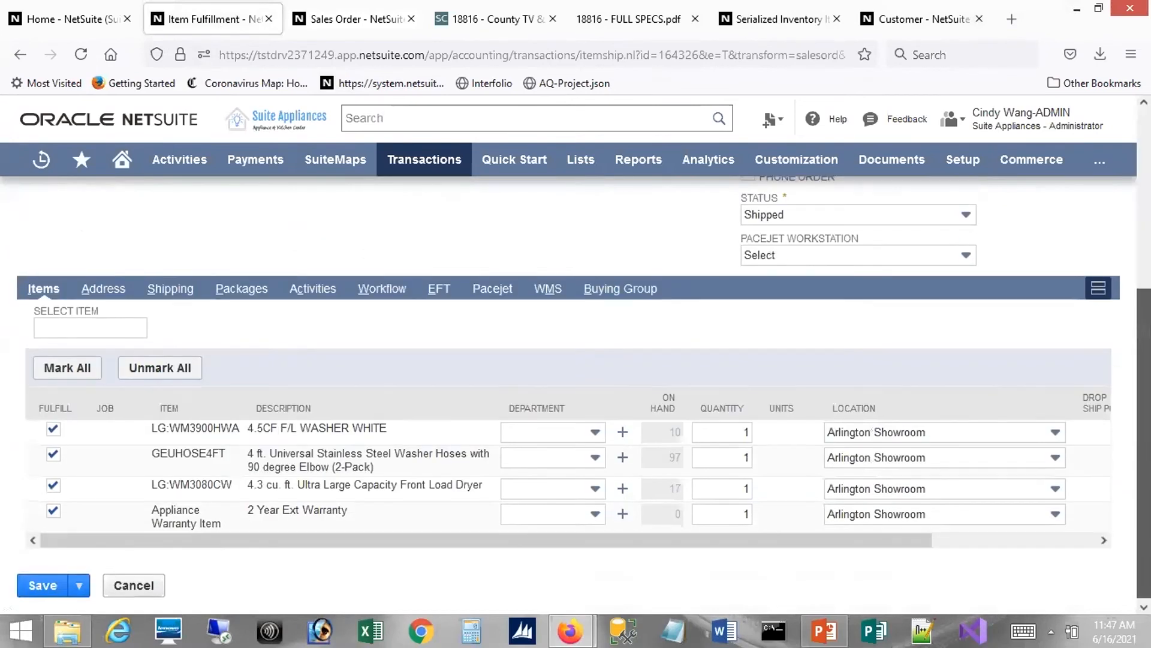
{"action": "scroll", "coordinate": [575, 396], "scroll_direction": "up", "scroll_amount": 1}
{"action": "scroll", "coordinate": [576, 396], "scroll_direction": "down", "scroll_amount": 1}
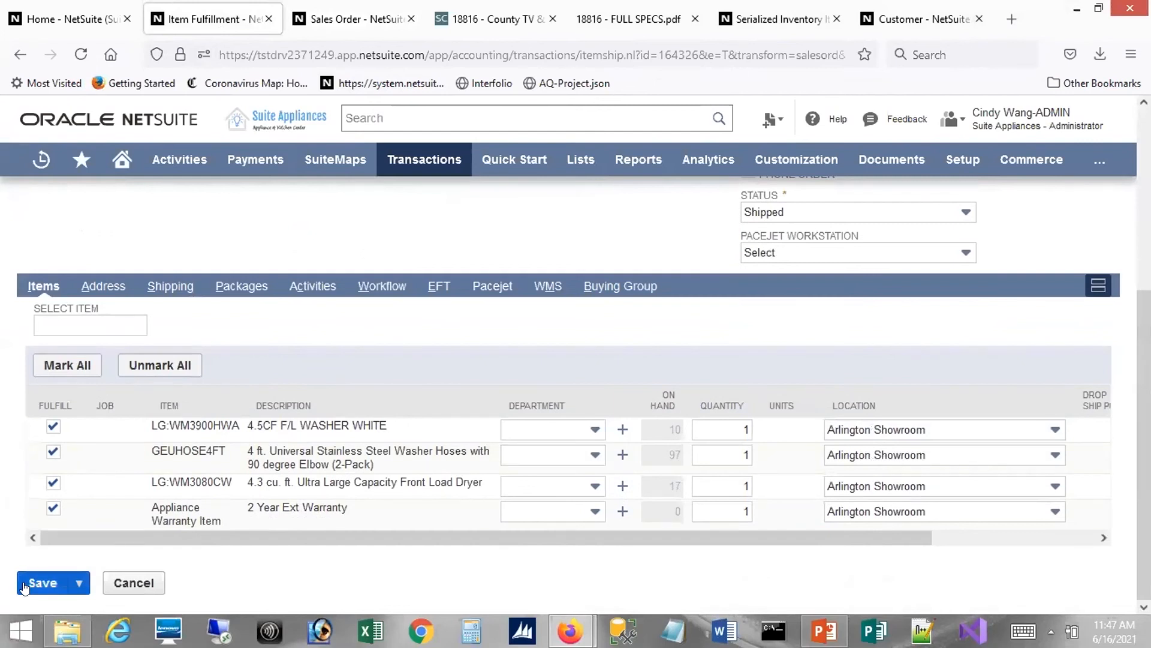
{"action": "left_click", "coordinate": [803, 213]}
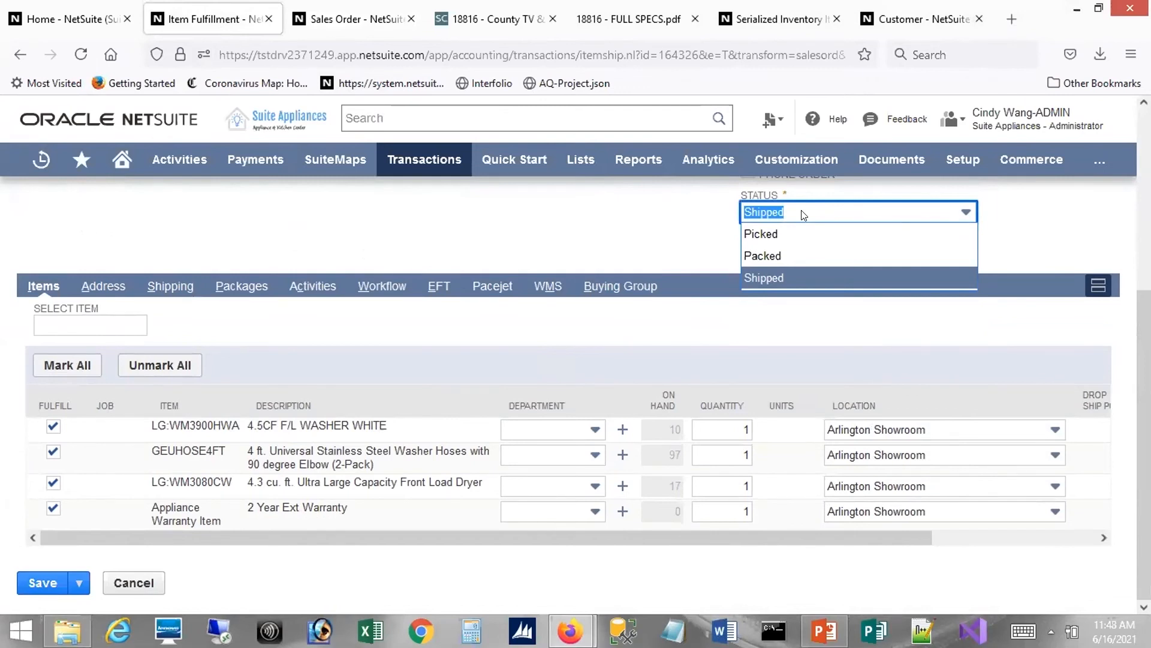
{"action": "left_click", "coordinate": [786, 277]}
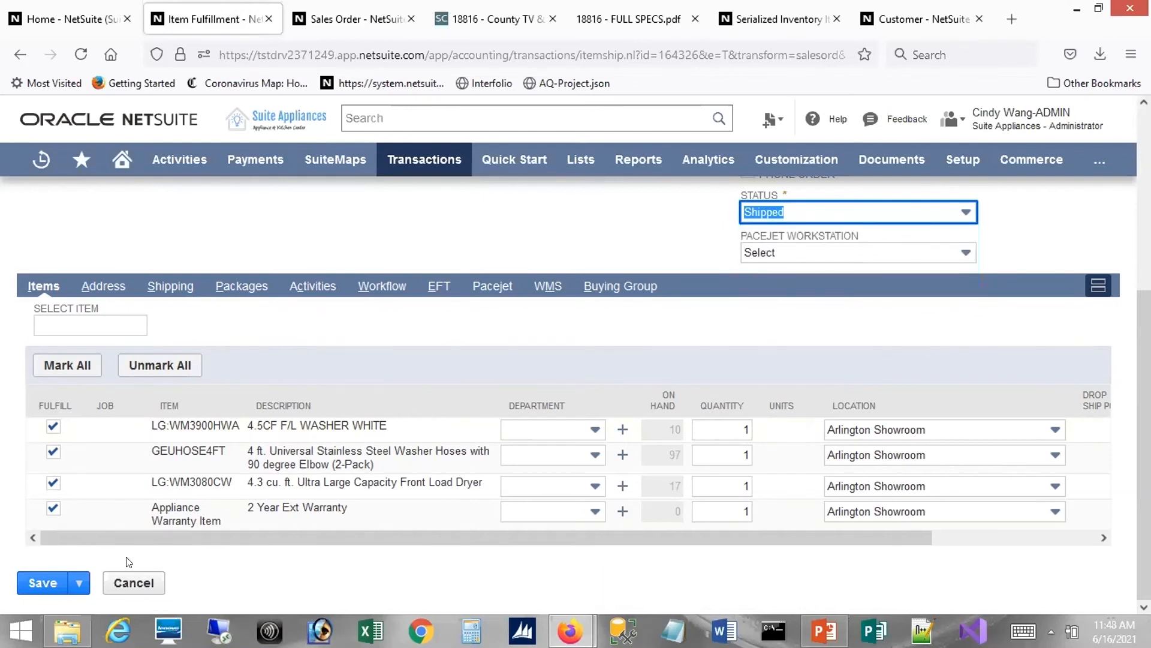
{"action": "left_click", "coordinate": [33, 584]}
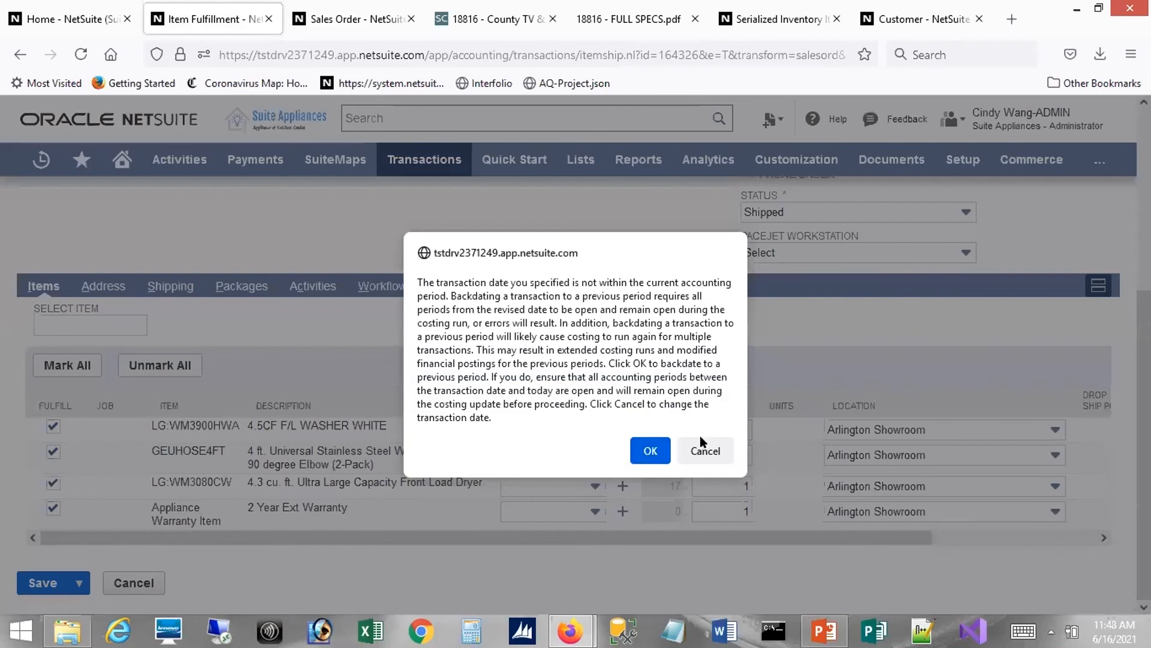
{"action": "left_click", "coordinate": [706, 451]}
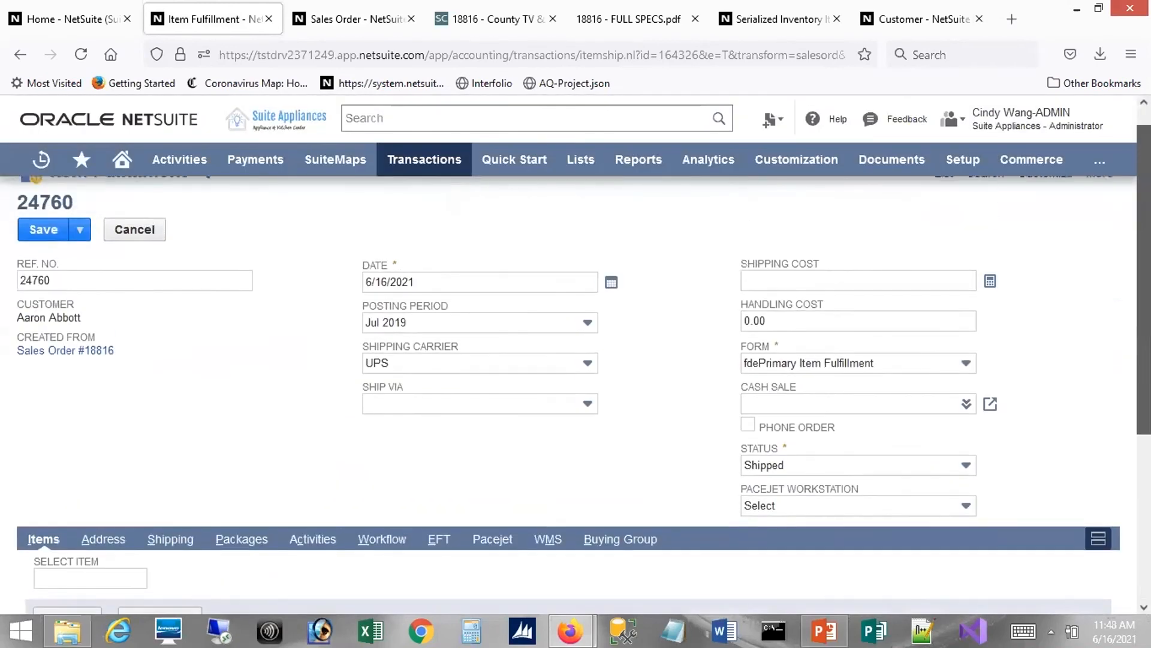